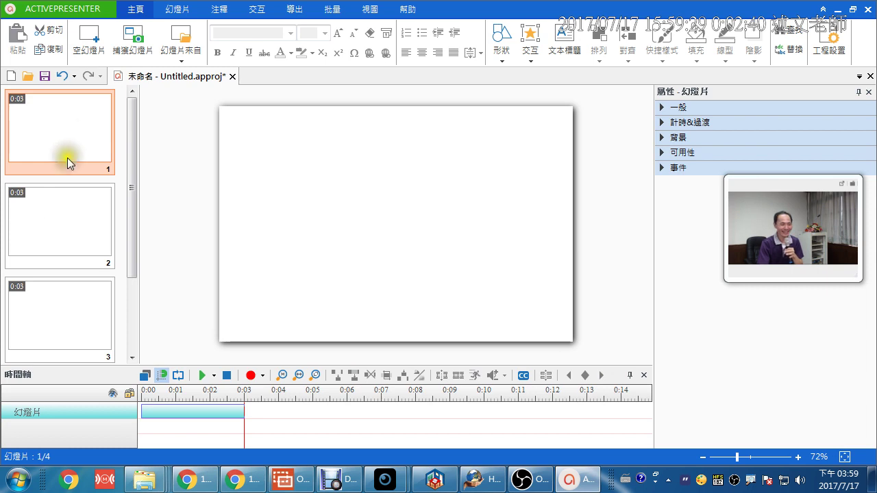
# - Delete the second slide and set the first slide's background colour to black
pyautogui.click(61, 224)
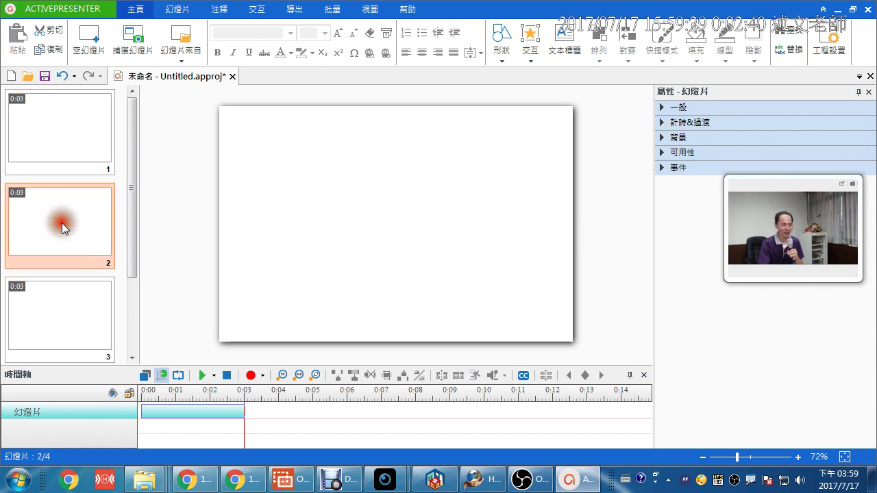
pyautogui.click(63, 135)
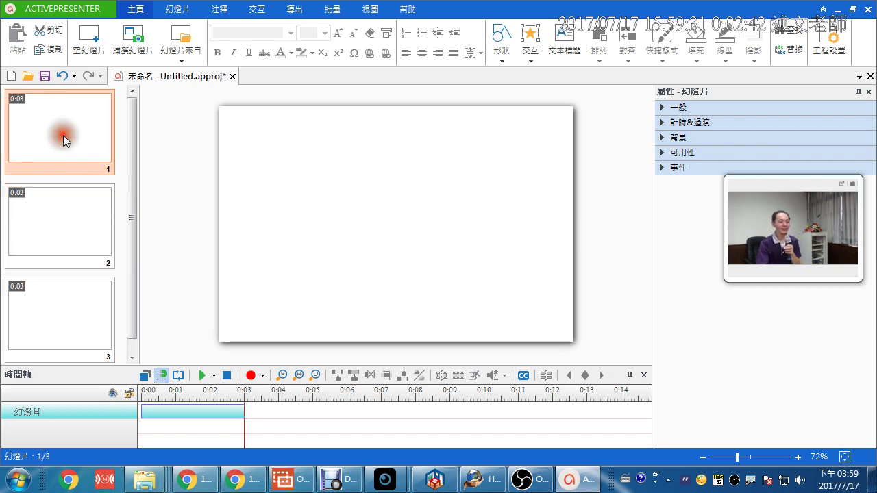
pyautogui.click(662, 138)
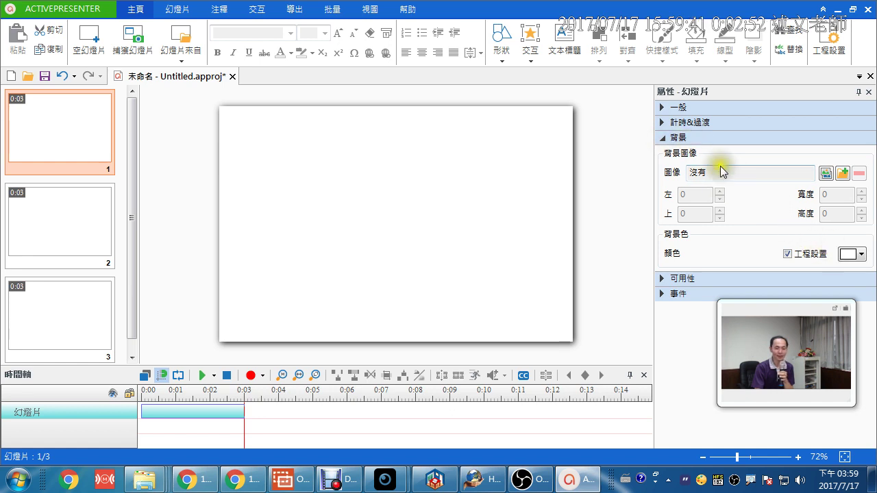
pyautogui.click(861, 254)
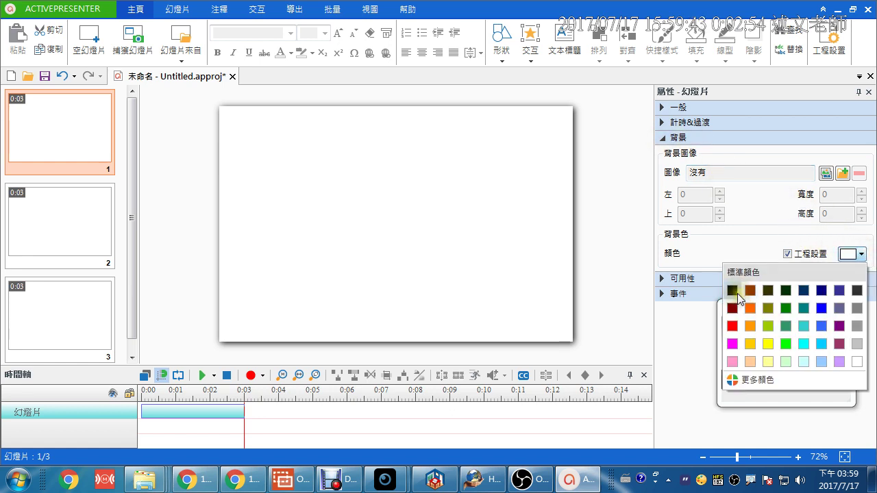
pyautogui.click(732, 291)
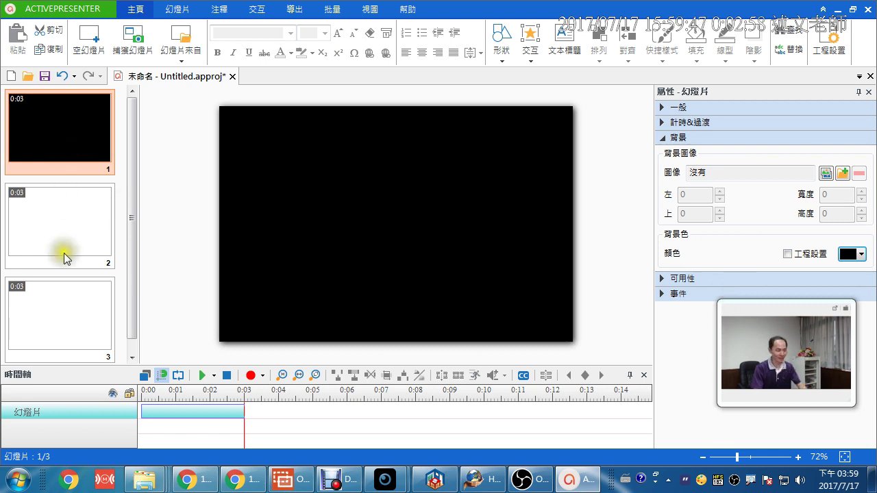
# - Select all three slides together and set their background colour to black
pyautogui.keyDown('shift'); pyautogui.click(73, 335); pyautogui.keyUp('shift')
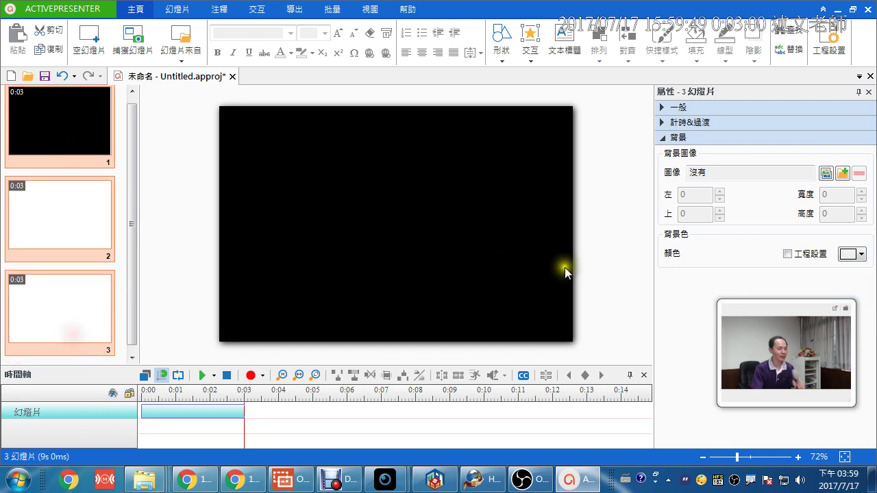
pyautogui.click(862, 255)
pyautogui.click(731, 291)
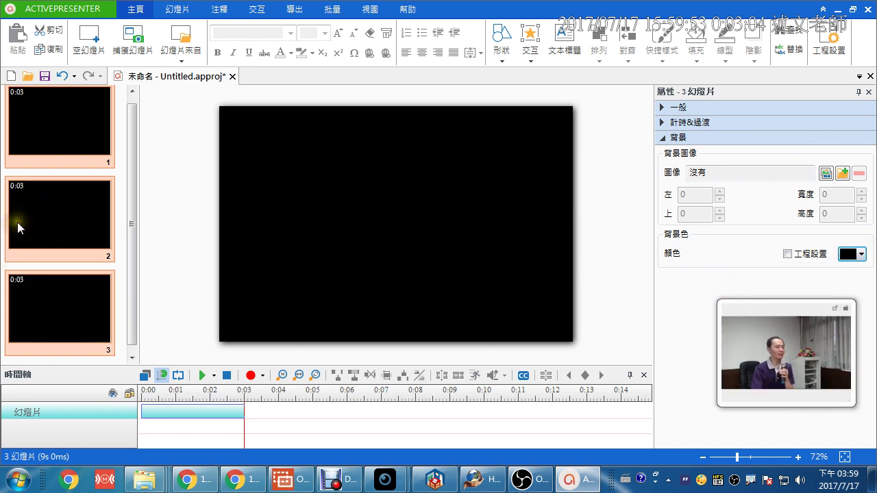
pyautogui.click(24, 143)
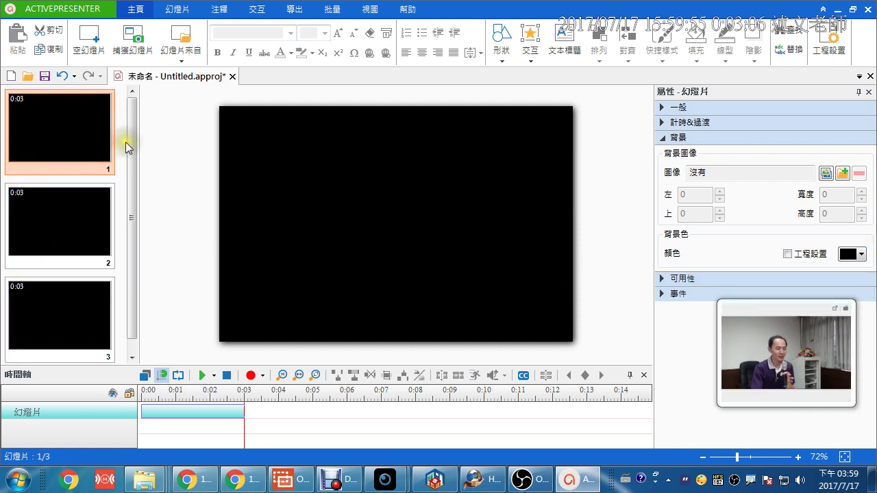
pyautogui.click(122, 145)
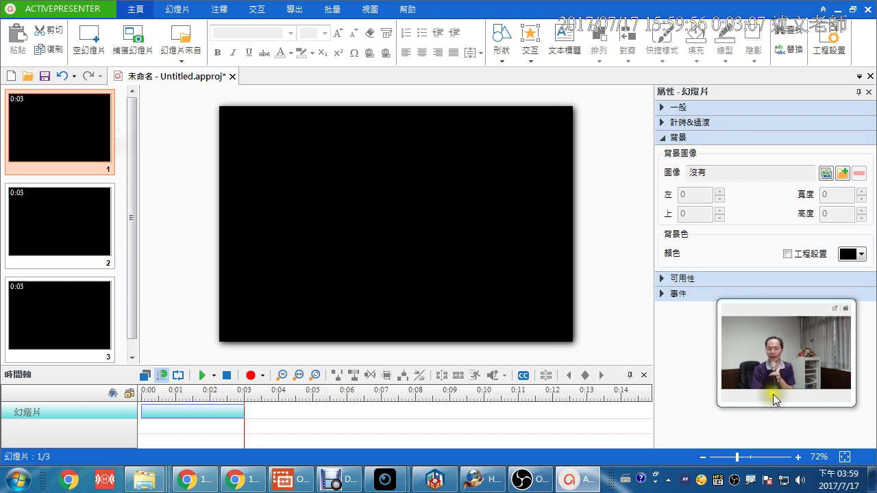
pyautogui.moveTo(774, 399); pyautogui.dragTo(795, 433)
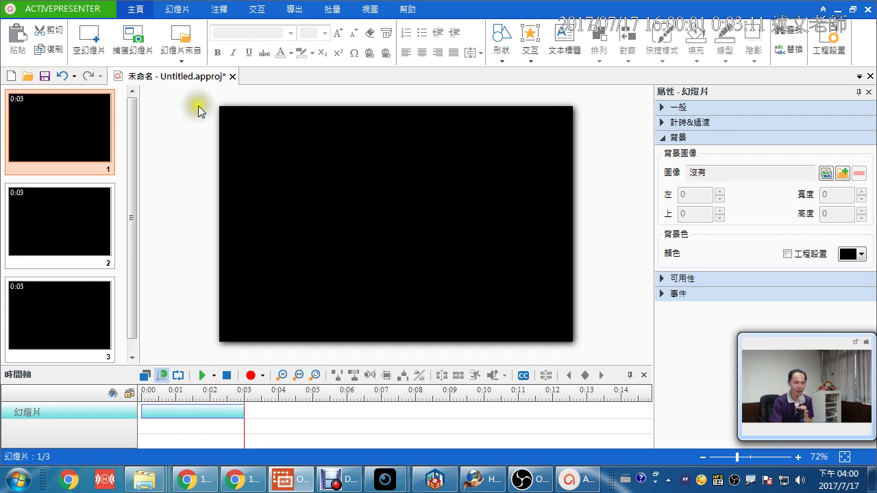
pyautogui.click(219, 15)
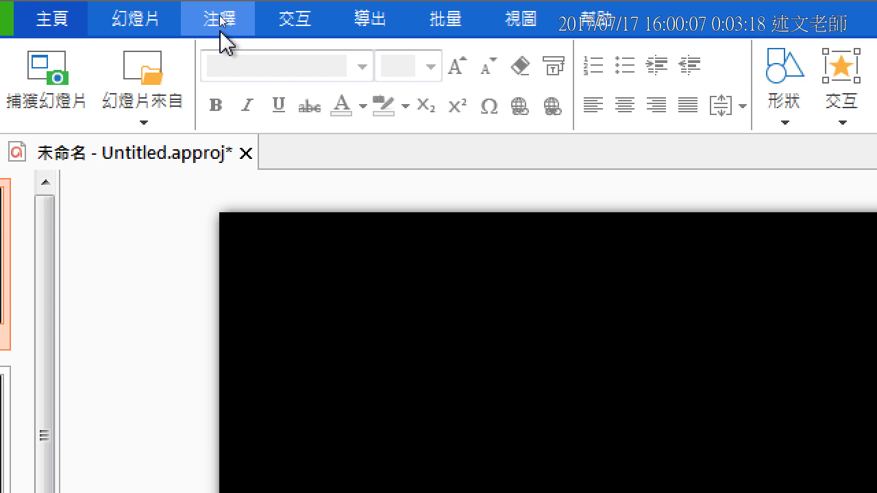
pyautogui.click(220, 15)
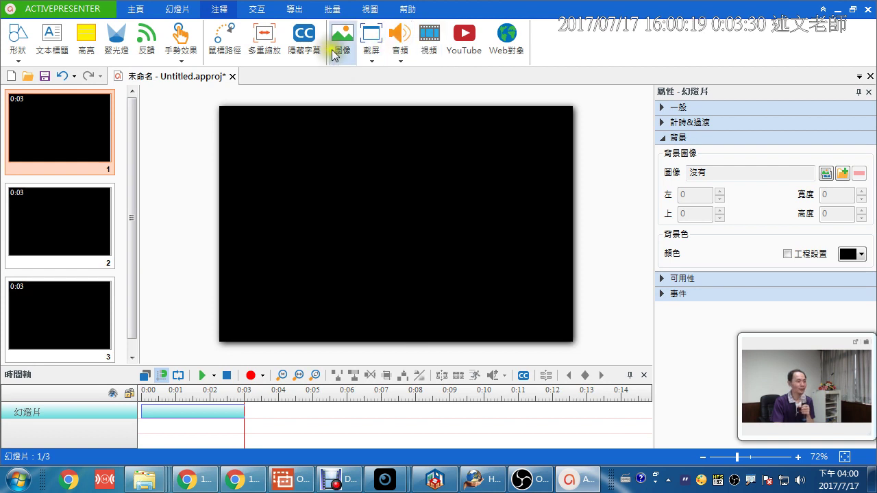
pyautogui.click(427, 48)
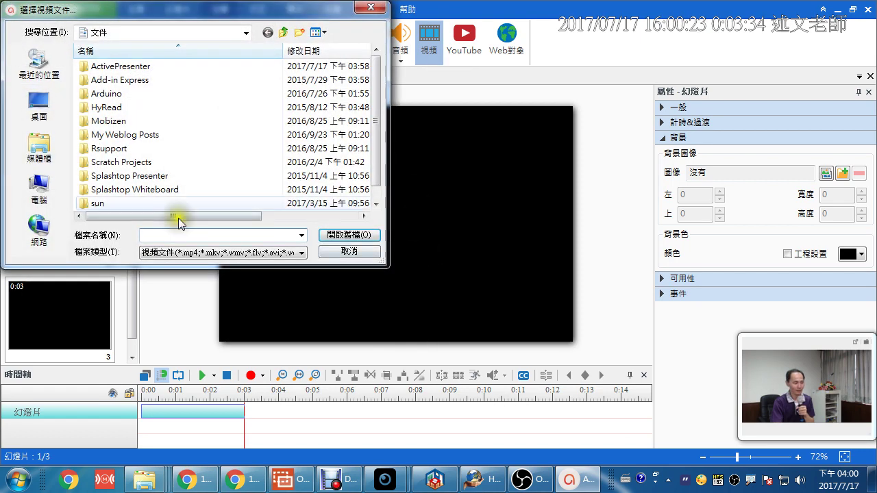
pyautogui.click(40, 108)
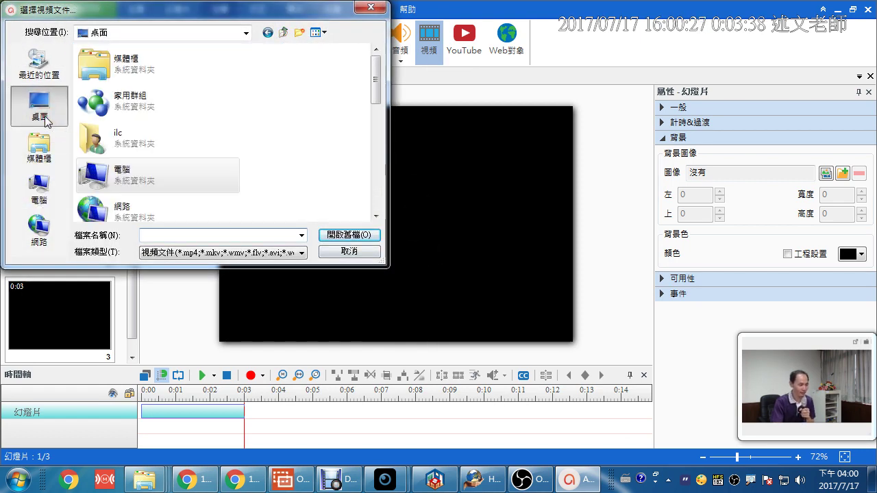
pyautogui.click(39, 145)
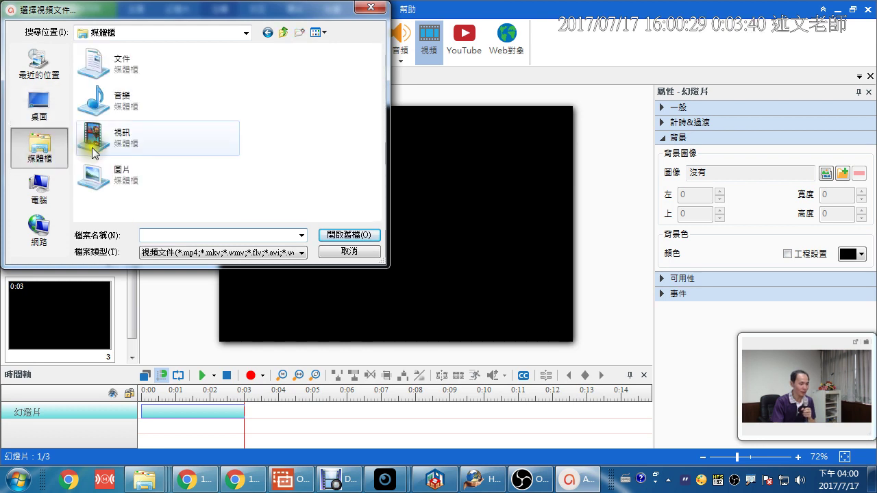
pyautogui.doubleClick(95, 146)
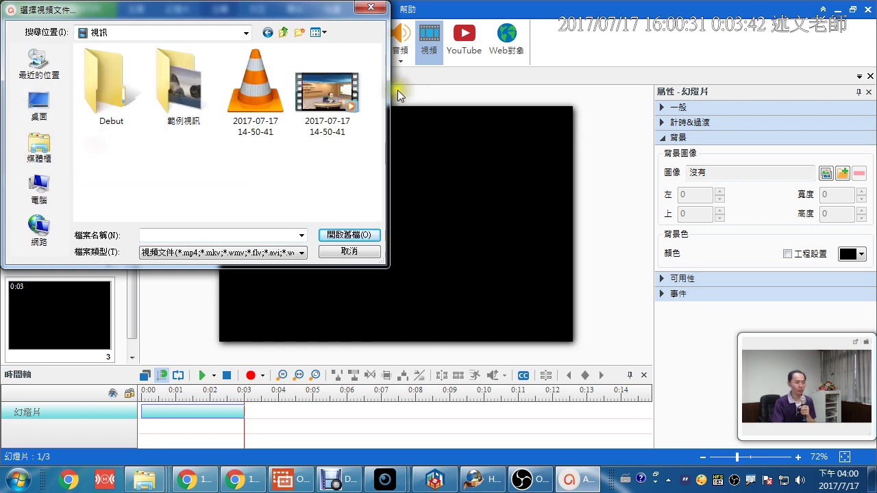
pyautogui.click(346, 105)
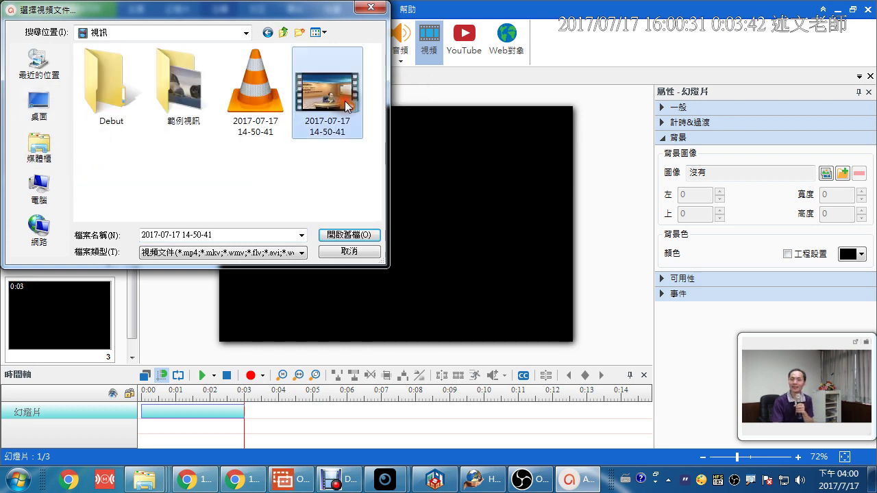
pyautogui.click(335, 235)
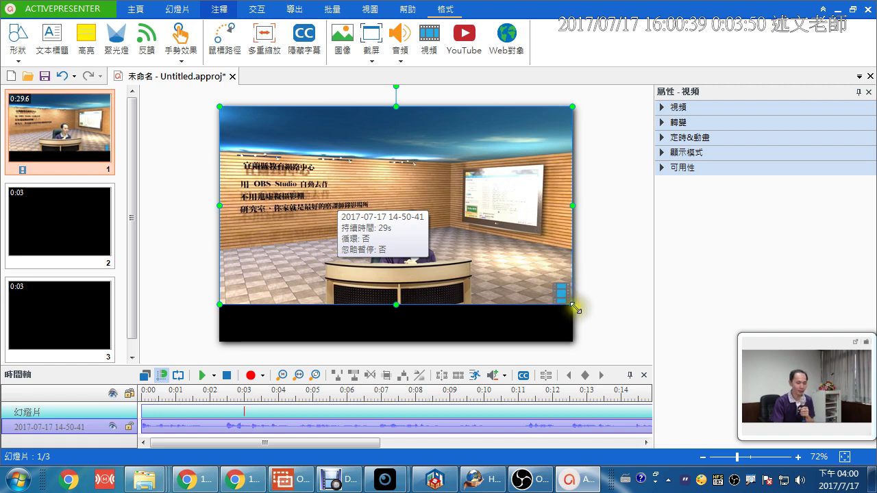
# - Fit the video to the slide width and move it down to the vertical centre of the slide
pyautogui.moveTo(573, 306); pyautogui.dragTo(522, 309)
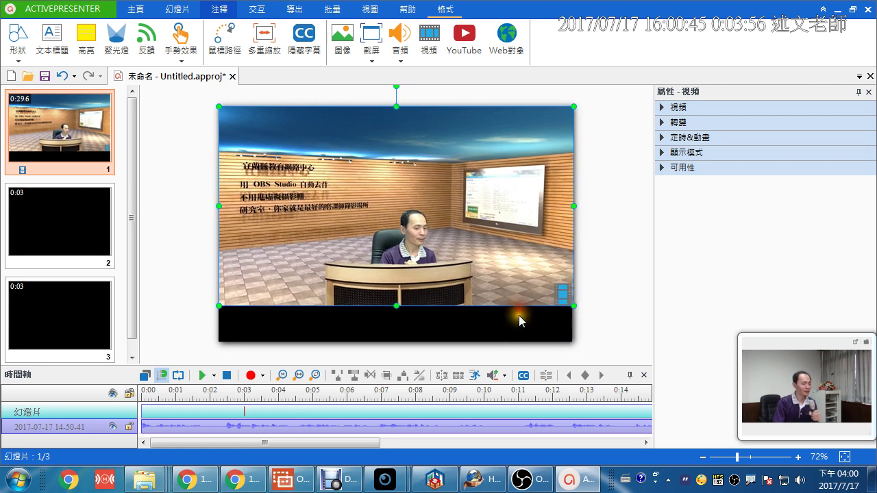
pyautogui.moveTo(207, 322)
pyautogui.mouseDown()
pyautogui.moveTo(260, 321)
pyautogui.moveTo(258, 313)
pyautogui.moveTo(226, 351)
pyautogui.mouseUp()
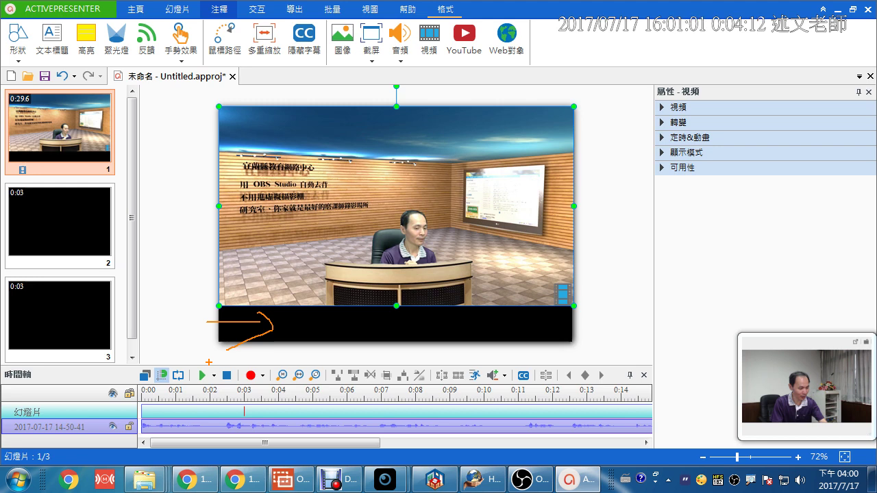
pyautogui.moveTo(436, 239); pyautogui.dragTo(436, 257)
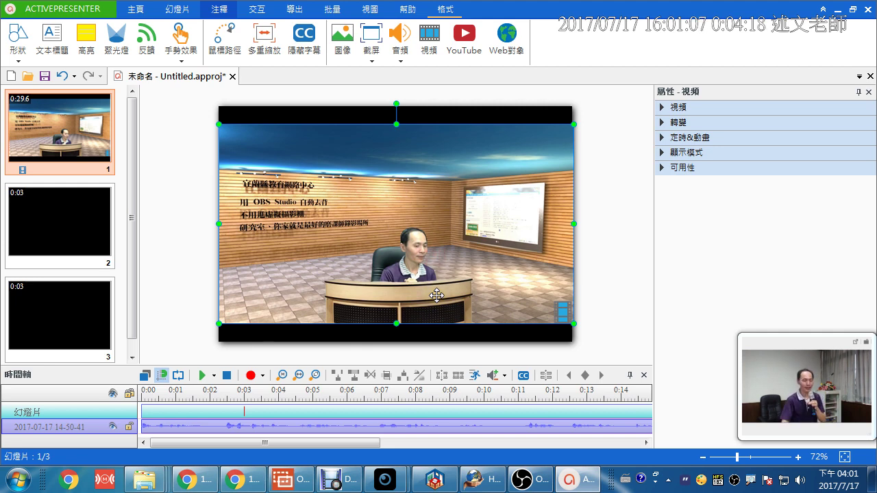
# - Enlarge the timeline pane upward to make room for more tracks
pyautogui.moveTo(433, 365); pyautogui.dragTo(427, 303)
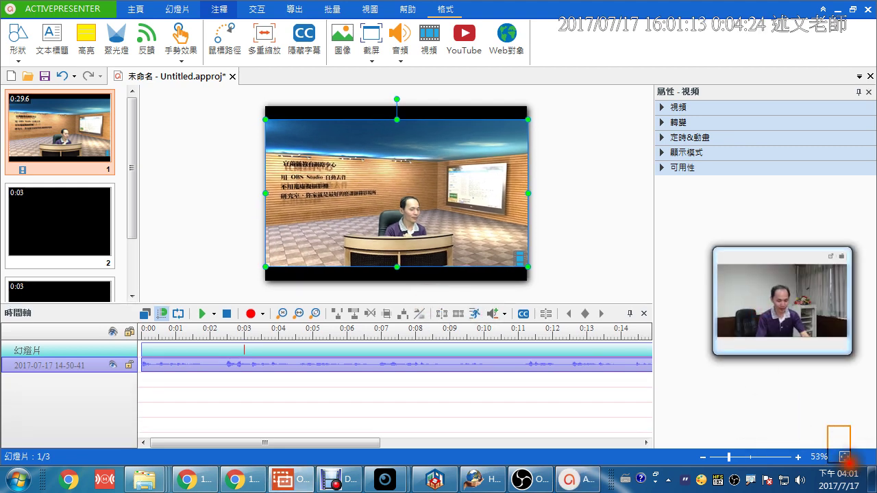
pyautogui.moveTo(828, 426)
pyautogui.mouseDown()
pyautogui.moveTo(861, 463)
pyautogui.moveTo(863, 411)
pyautogui.mouseUp()
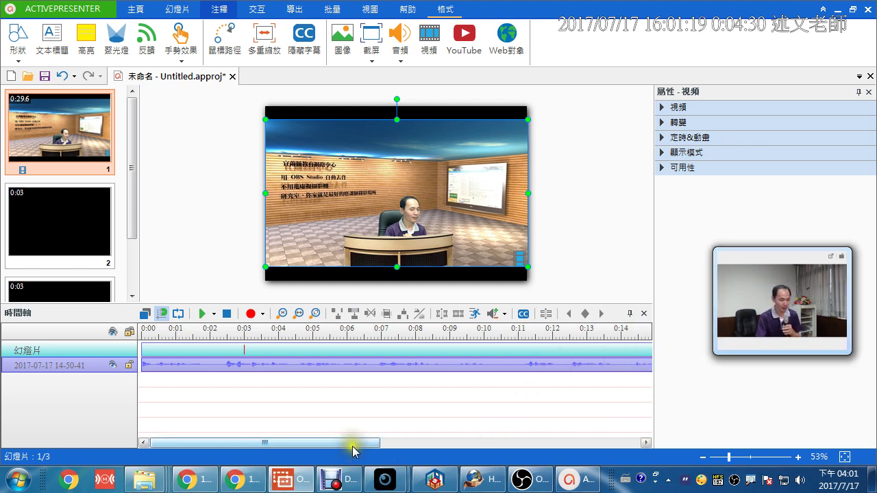
pyautogui.moveTo(352, 444)
pyautogui.mouseDown()
pyautogui.moveTo(629, 439)
pyautogui.moveTo(281, 441)
pyautogui.mouseUp()
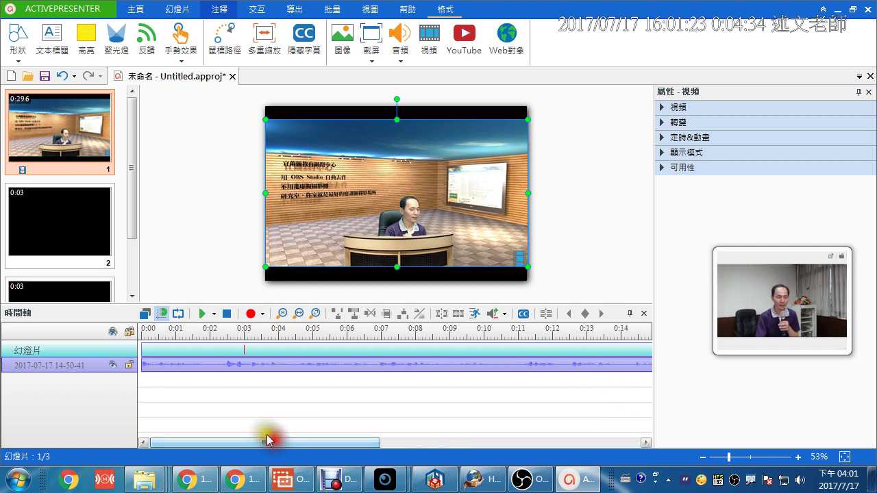
# - Raise the volume of the inserted video clip to 242%
pyautogui.click(173, 367)
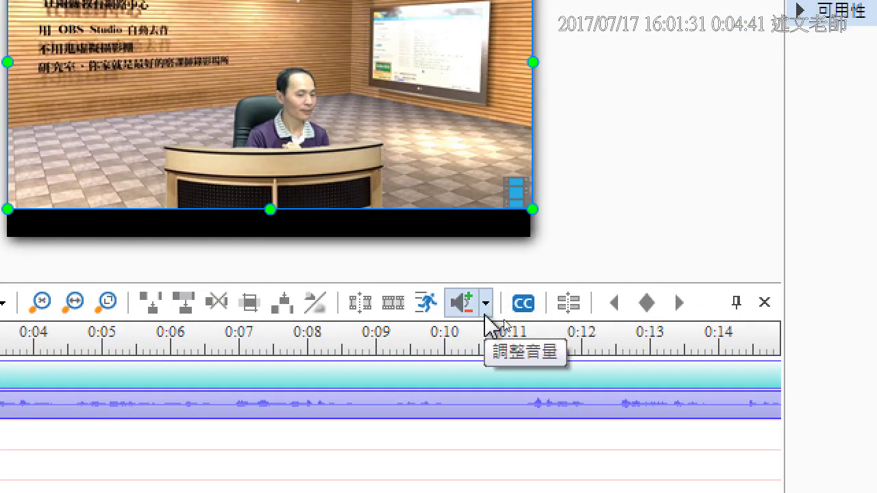
pyautogui.click(486, 310)
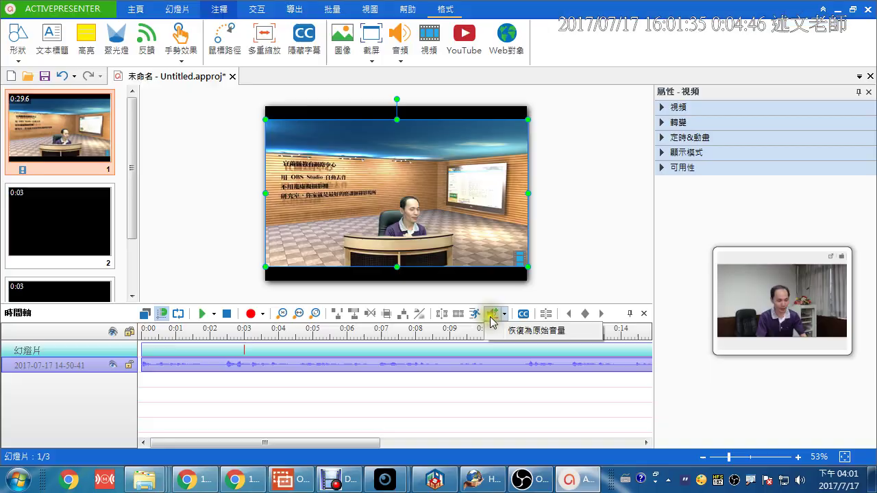
pyautogui.click(459, 305)
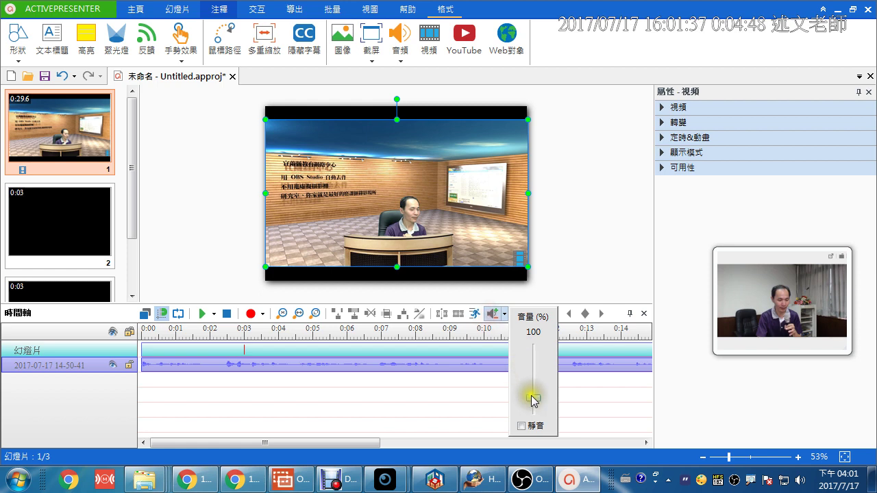
pyautogui.moveTo(534, 399); pyautogui.dragTo(534, 384)
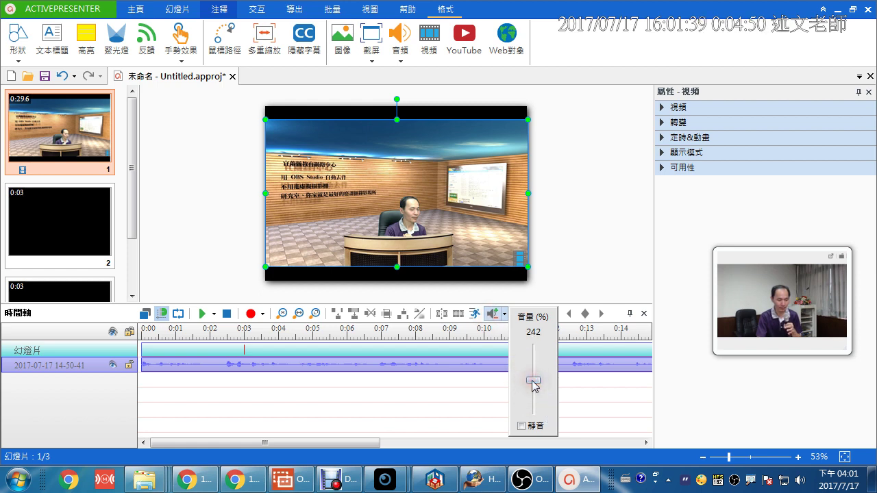
pyautogui.click(486, 378)
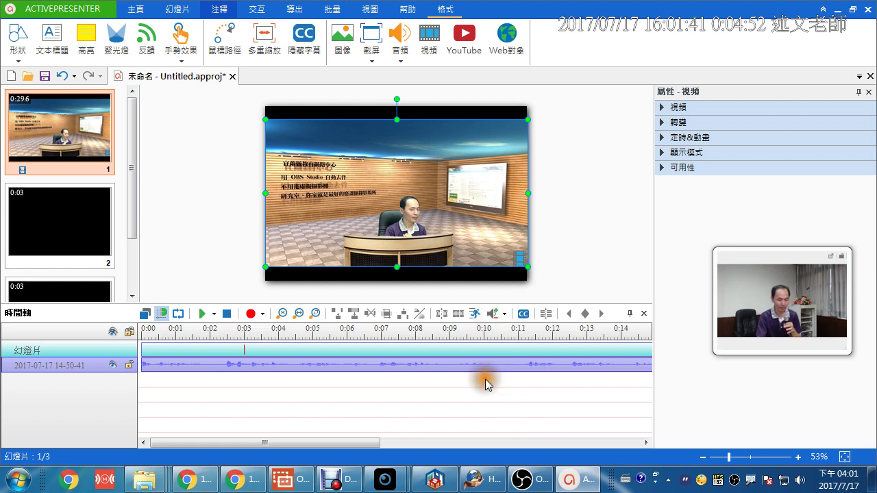
pyautogui.click(310, 443)
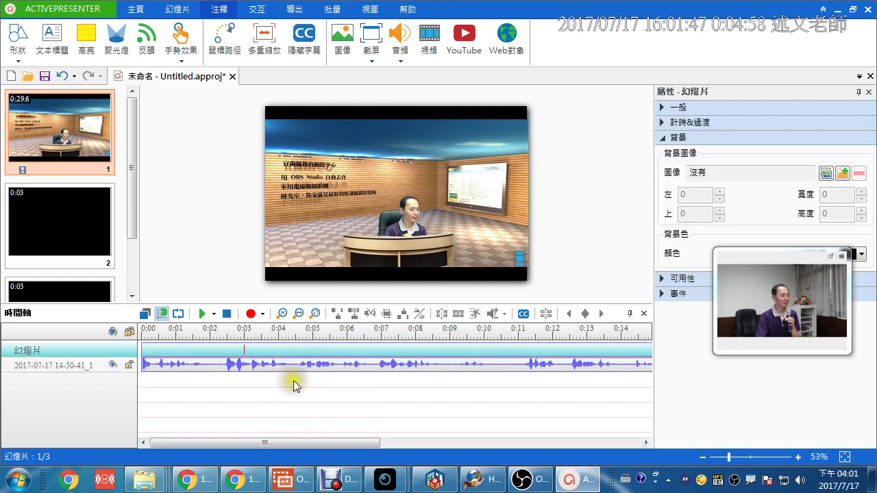
# - Select the video clip on its timeline track
pyautogui.click(258, 350)
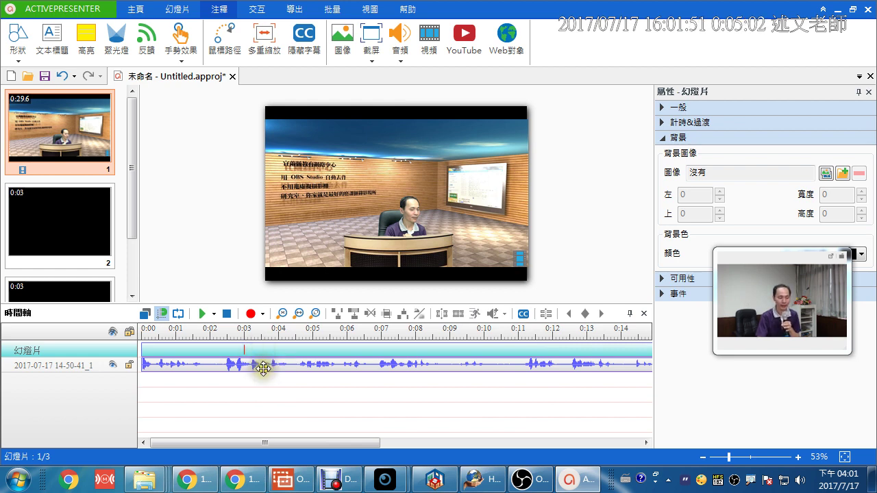
pyautogui.click(263, 368)
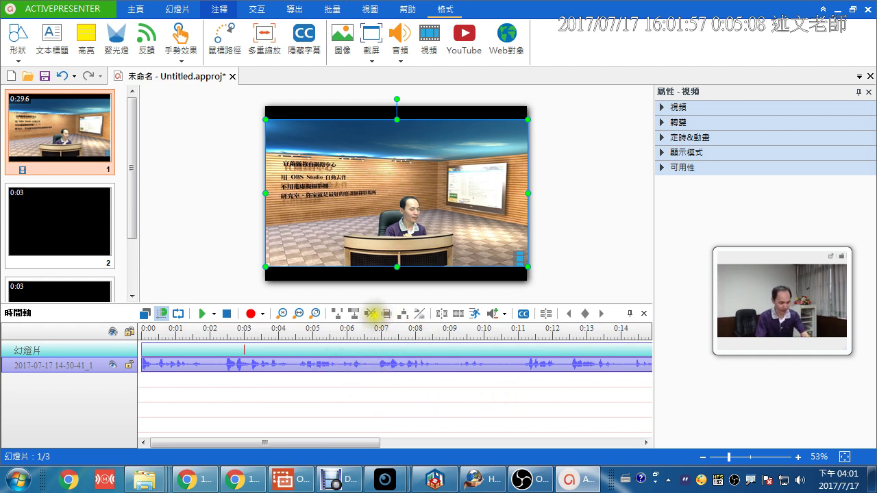
pyautogui.moveTo(387, 327); pyautogui.dragTo(525, 343)
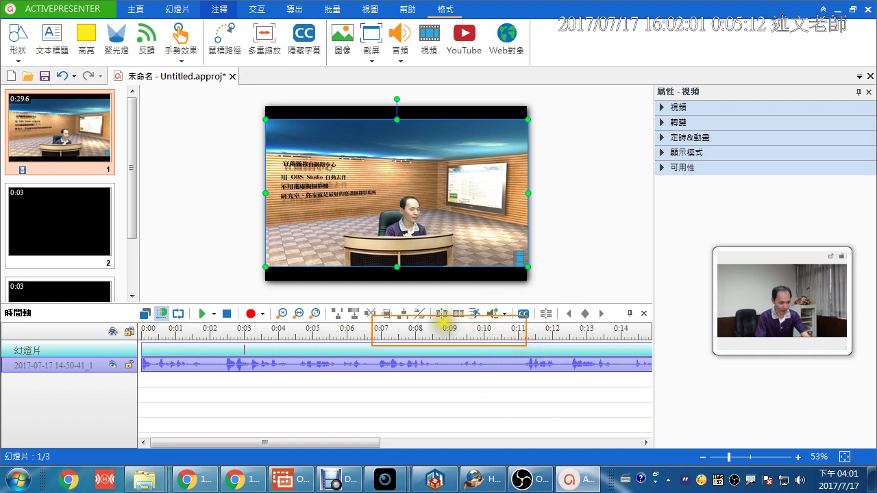
pyautogui.moveTo(161, 330); pyautogui.dragTo(313, 329)
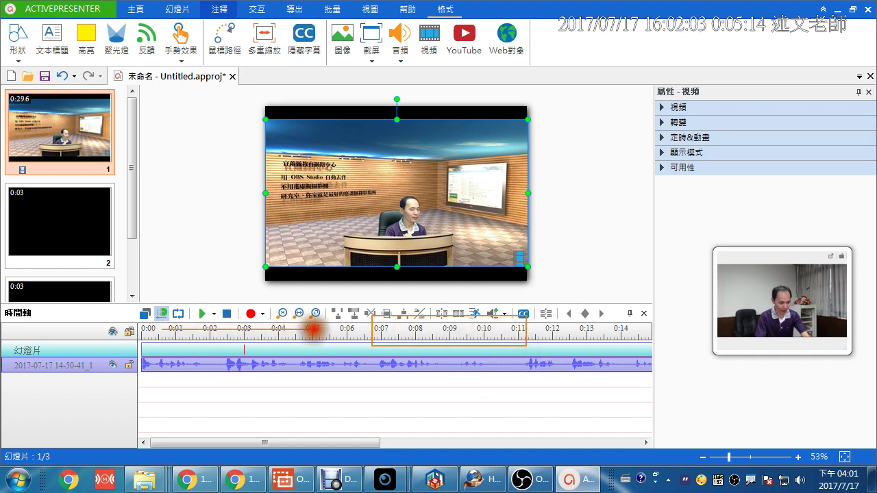
pyautogui.press('Escape')
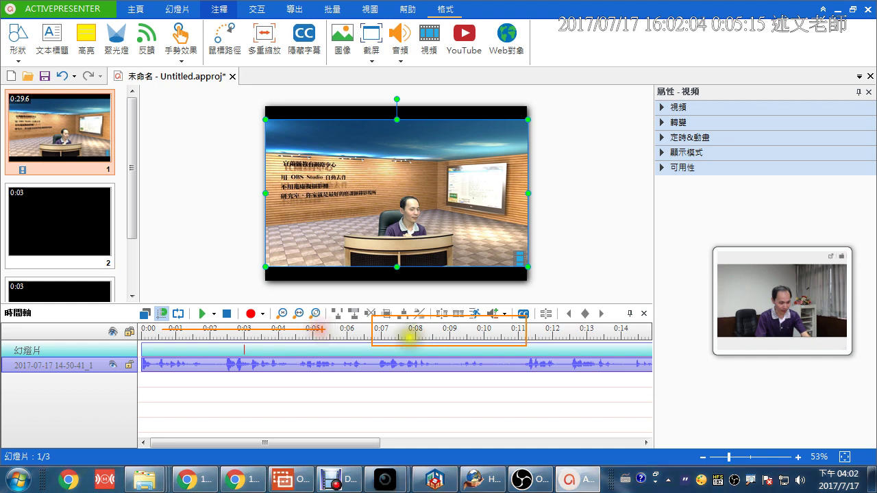
# - Place the timeline playhead at 0:09.460 and nudge it back to 0:09.360
pyautogui.click(465, 334)
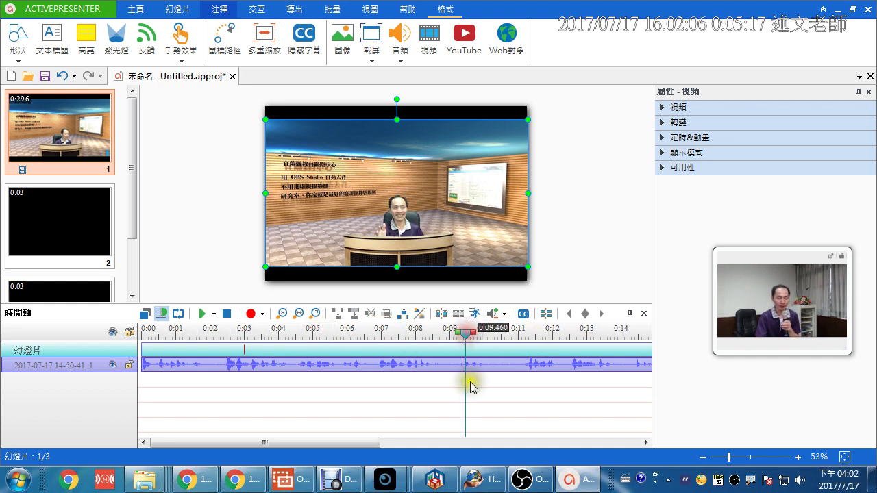
pyautogui.moveTo(484, 450)
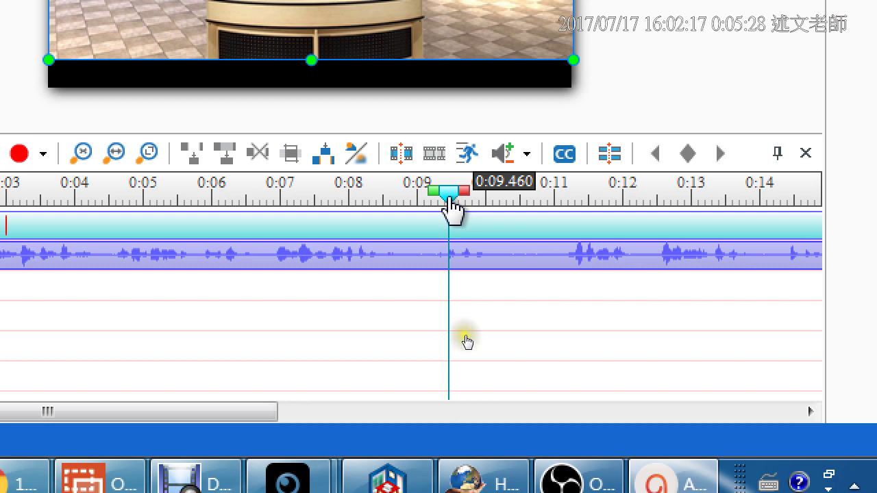
pyautogui.click(450, 196)
pyautogui.moveTo(444, 179)
pyautogui.mouseDown()
pyautogui.moveTo(451, 196)
pyautogui.moveTo(466, 200)
pyautogui.mouseUp()
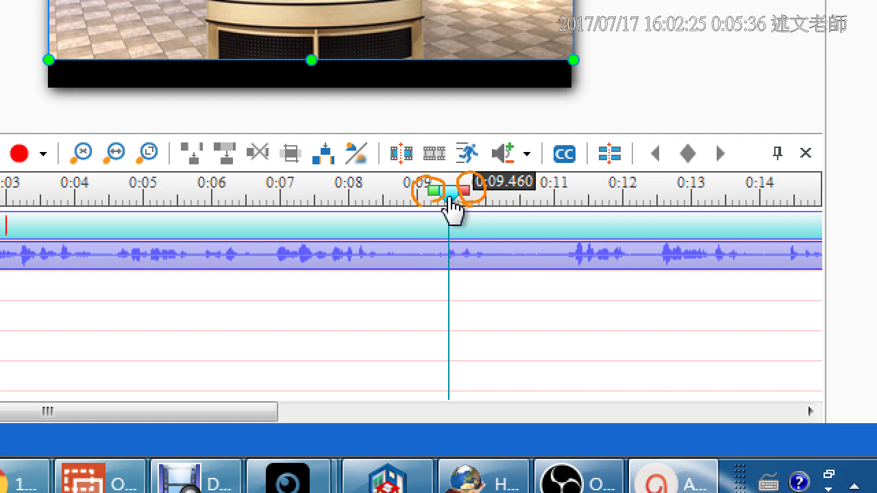
pyautogui.press('Escape')
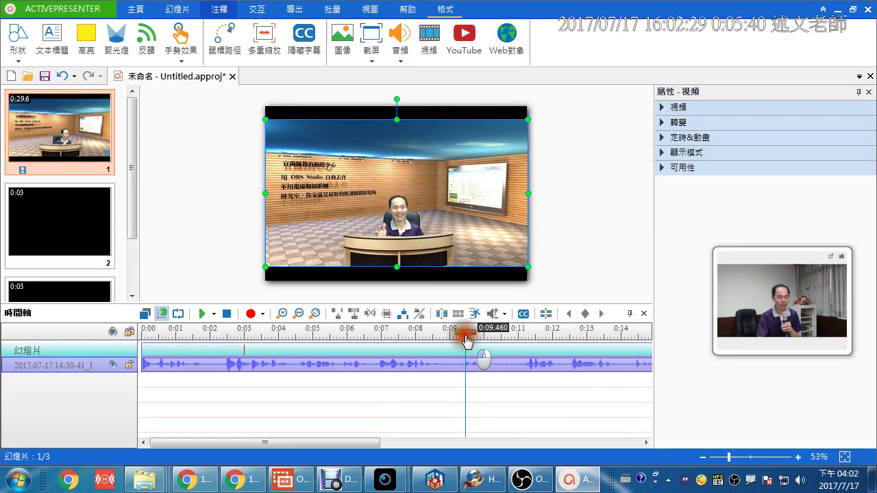
pyautogui.press('Left')
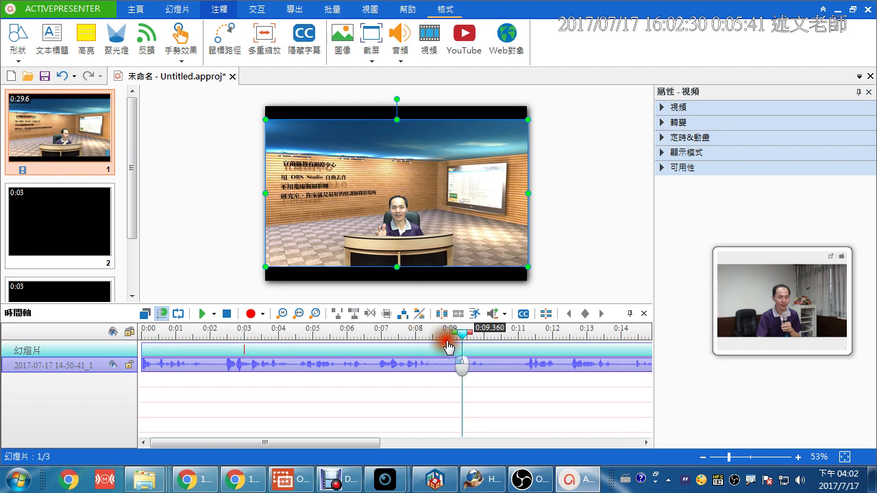
# - Mark the timeline range from 0:08.840 to 0:10.740 and delete it from the video clip
pyautogui.moveTo(449, 343)
pyautogui.mouseDown()
pyautogui.moveTo(342, 336)
pyautogui.moveTo(464, 337)
pyautogui.mouseUp()
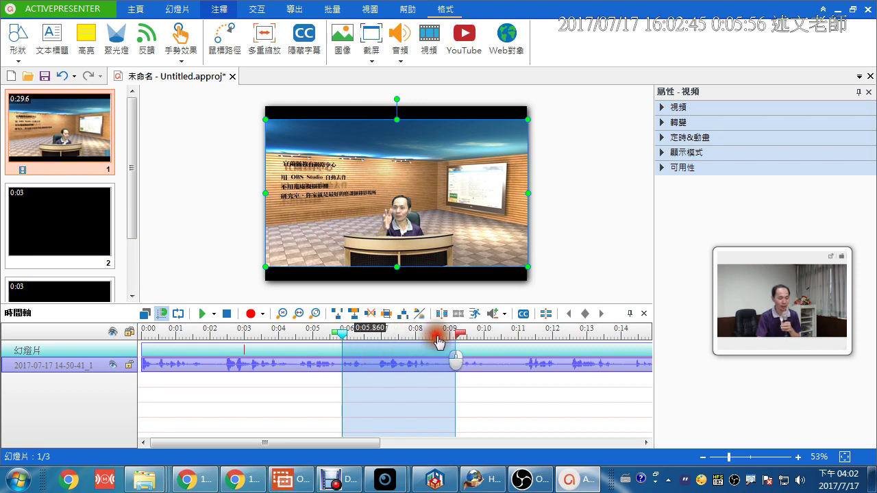
pyautogui.moveTo(445, 335); pyautogui.dragTo(513, 339)
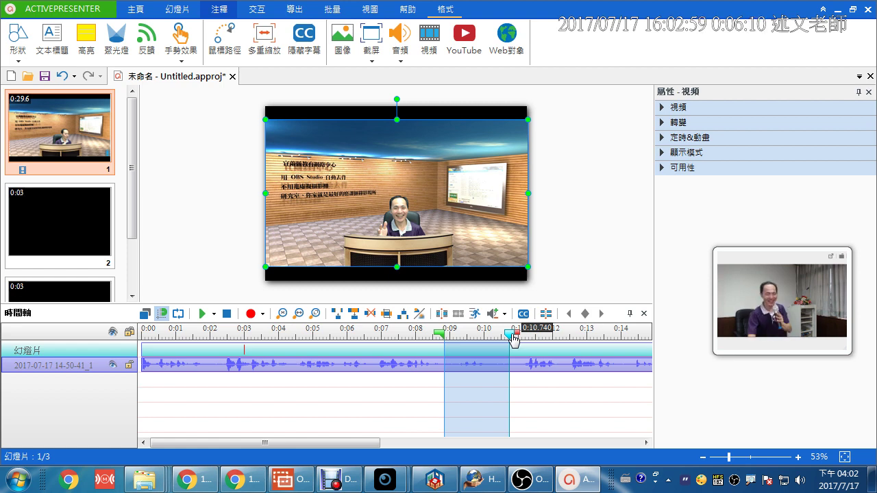
pyautogui.click(372, 315)
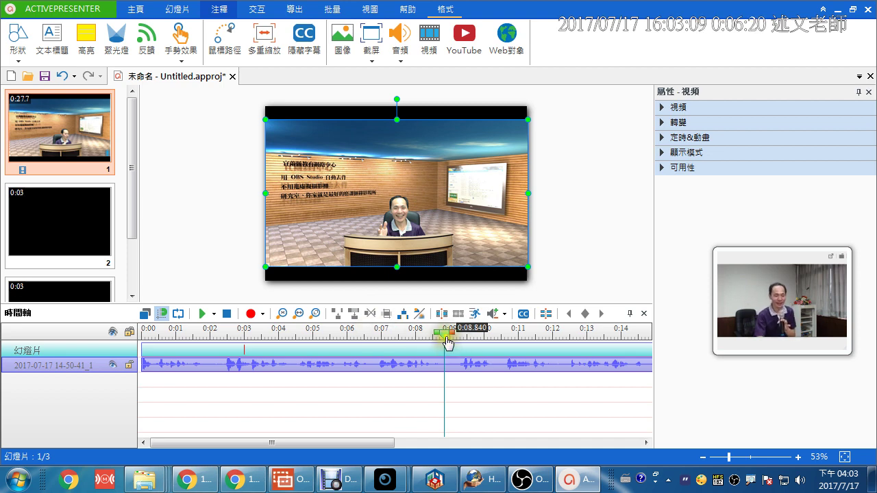
# - Scrub the playhead back to 0:04.540 and return it to the cut point at 0:08.840
pyautogui.click(370, 348)
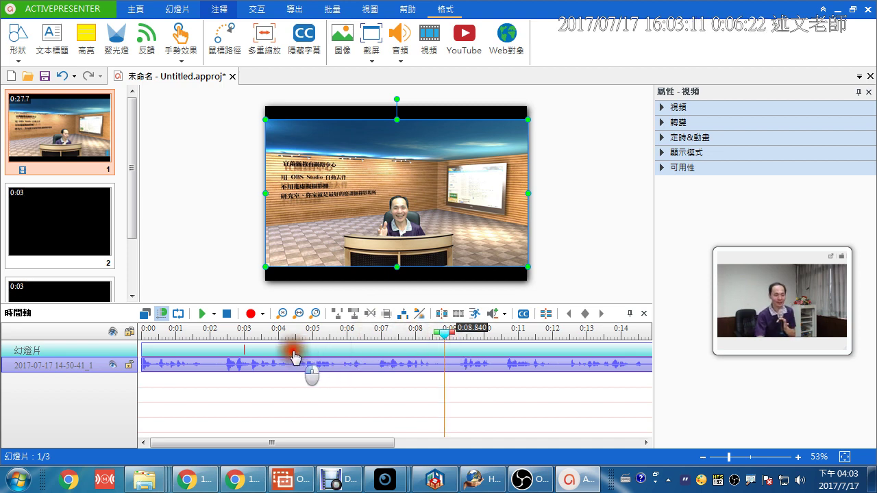
pyautogui.moveTo(303, 332); pyautogui.dragTo(446, 343)
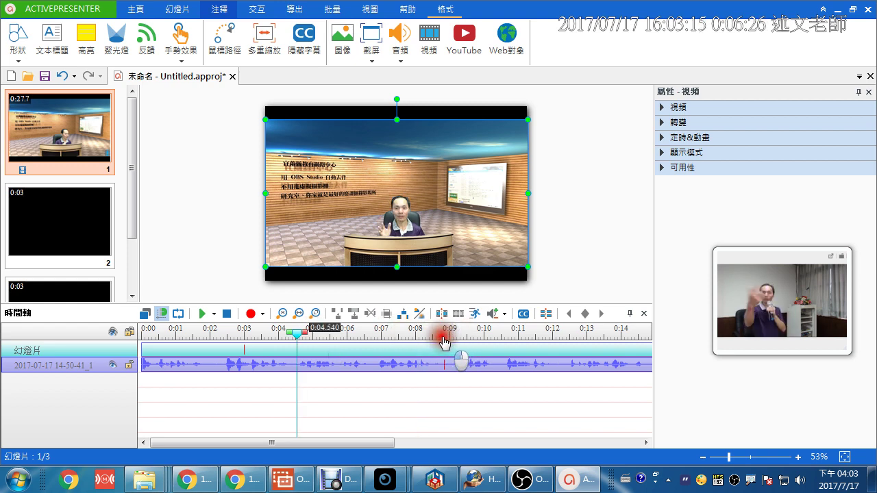
pyautogui.click(444, 337)
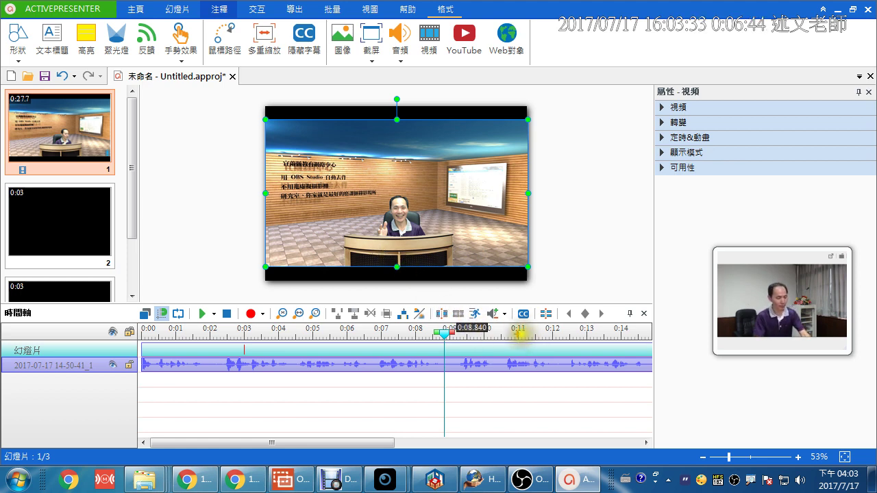
pyautogui.click(462, 331)
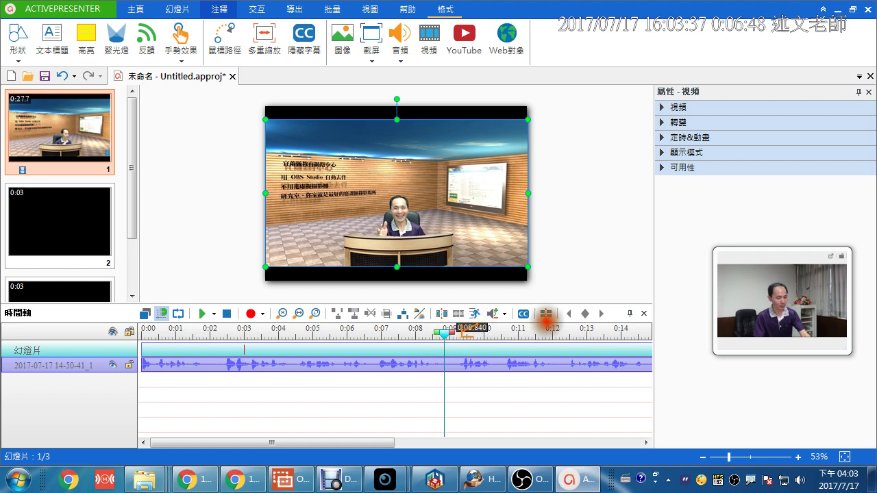
pyautogui.moveTo(542, 313)
pyautogui.mouseDown()
pyautogui.moveTo(535, 288)
pyautogui.moveTo(557, 313)
pyautogui.moveTo(545, 327)
pyautogui.mouseUp()
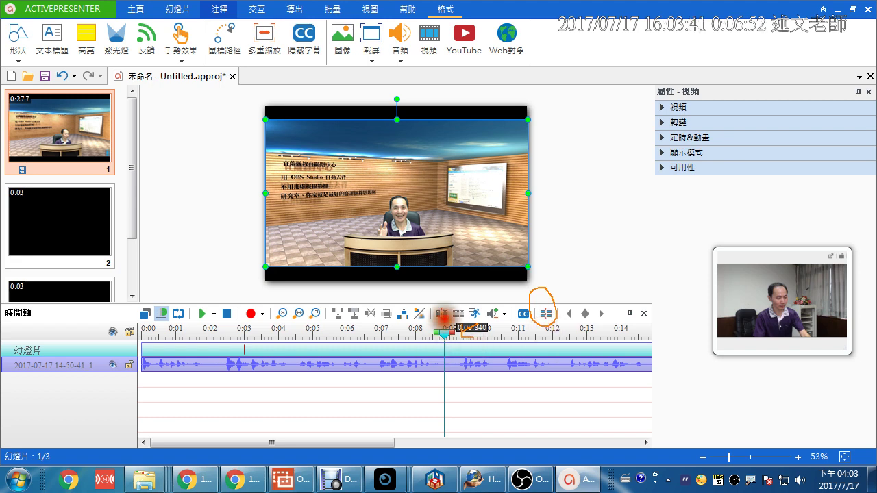
pyautogui.moveTo(445, 318); pyautogui.dragTo(434, 427)
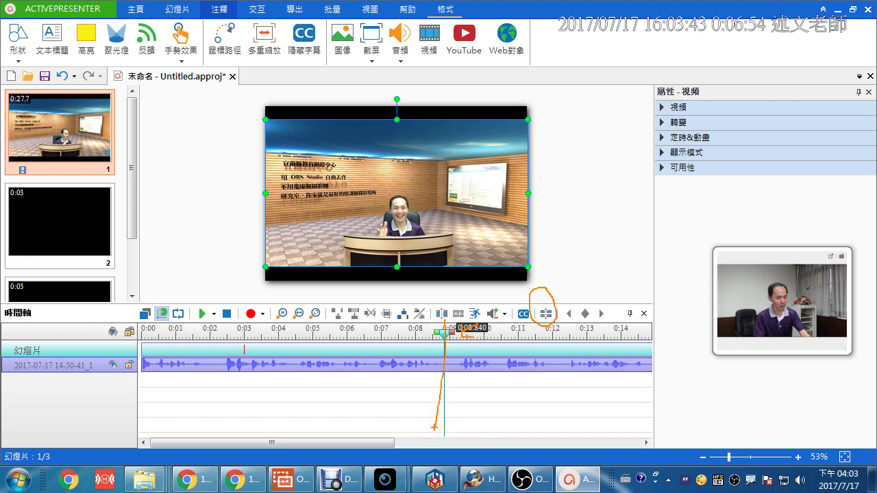
pyautogui.moveTo(507, 275)
pyautogui.mouseDown()
pyautogui.moveTo(463, 337)
pyautogui.moveTo(521, 327)
pyautogui.mouseUp()
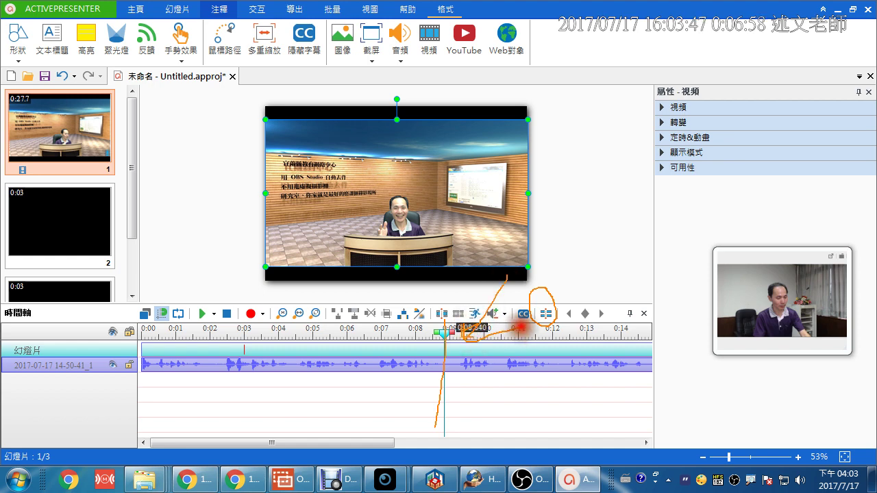
pyautogui.press('Escape')
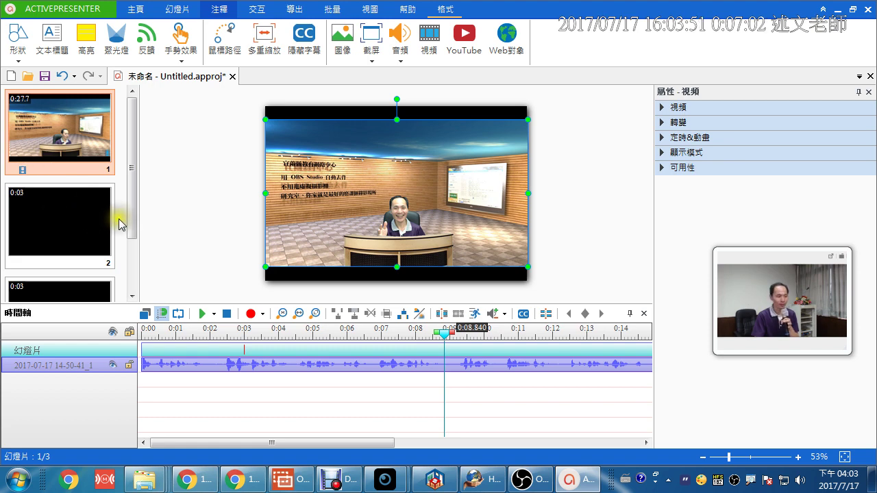
# - Split the first slide at the 0:08.840 playhead position and check the two resulting slides
pyautogui.moveTo(135, 232); pyautogui.dragTo(131, 192)
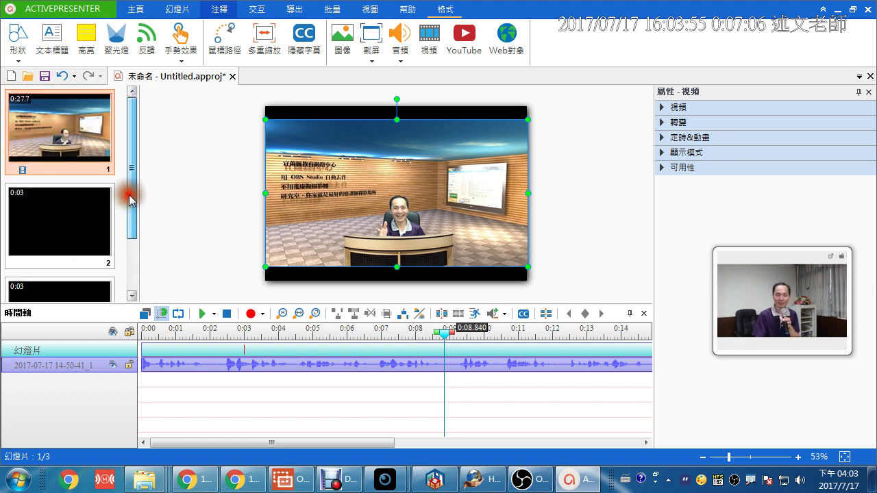
pyautogui.click(546, 314)
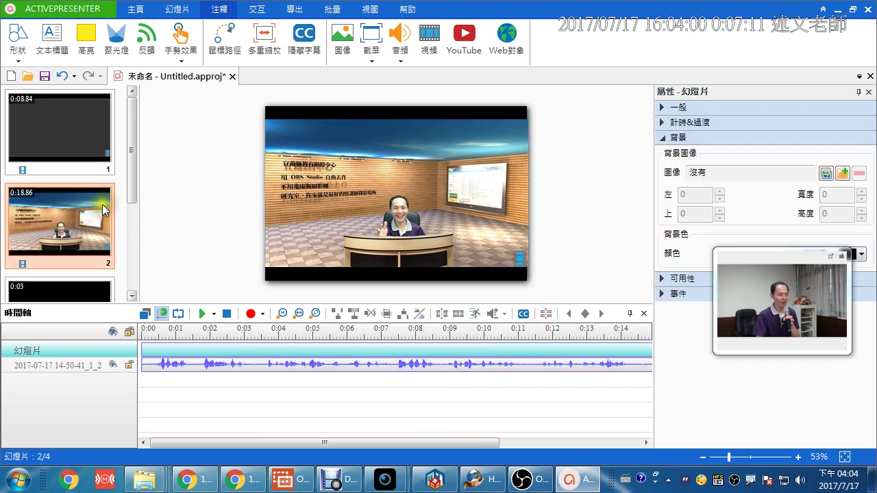
pyautogui.click(74, 133)
pyautogui.click(71, 219)
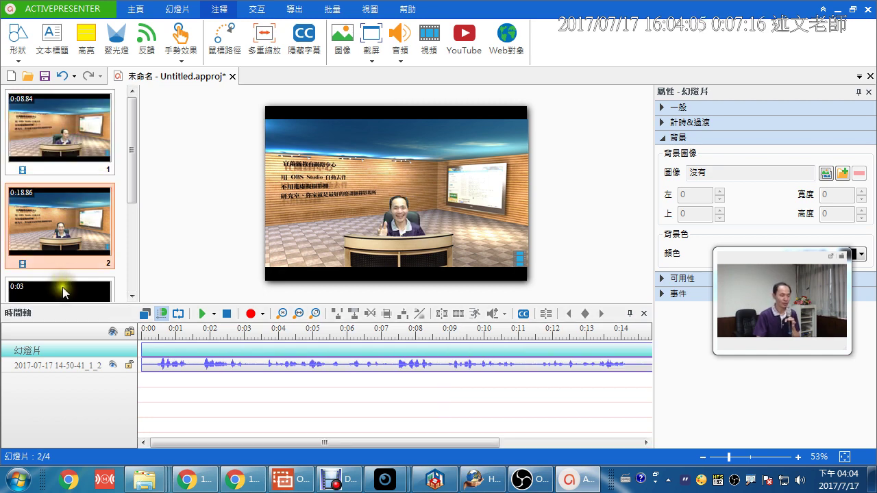
# - Move the blank third slide between the two video slides and view each slide in turn
pyautogui.moveTo(62, 287); pyautogui.dragTo(67, 108)
pyautogui.moveTo(130, 176); pyautogui.dragTo(127, 128)
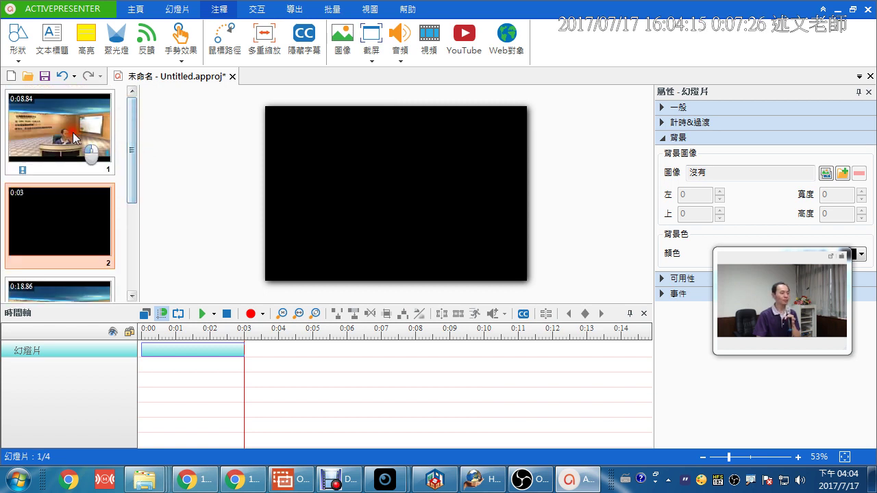
pyautogui.click(72, 154)
pyautogui.click(68, 206)
pyautogui.click(62, 297)
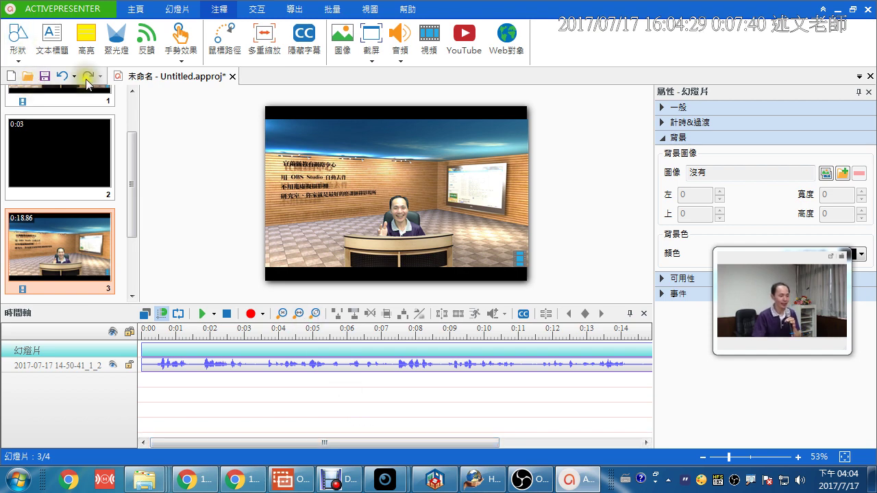
# - Set up a new blank project with the preset size 720 x 480
pyautogui.click(5, 77)
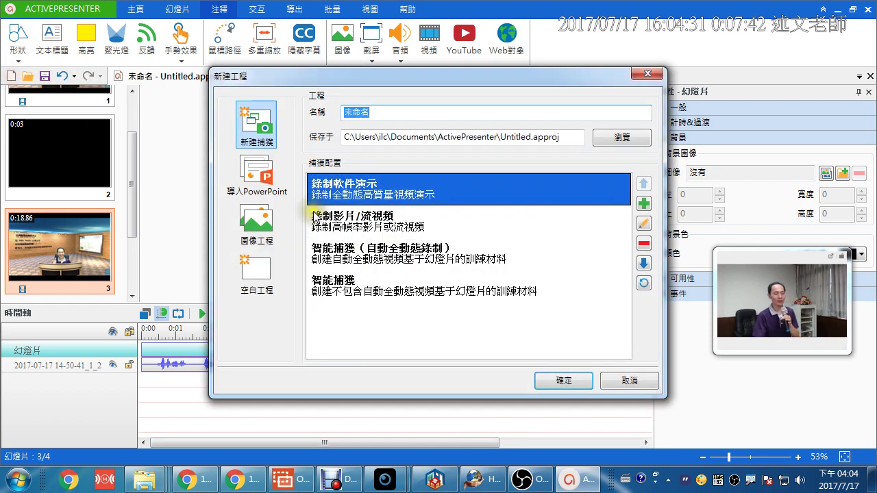
pyautogui.click(255, 274)
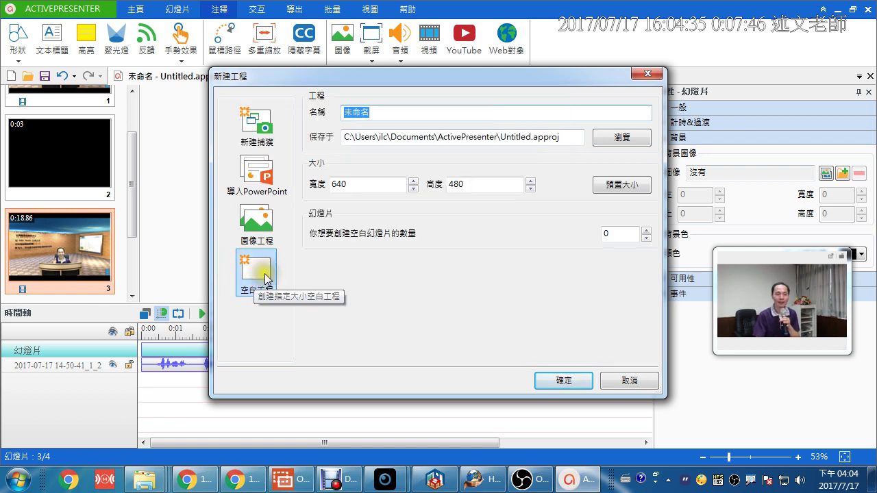
pyautogui.moveTo(566, 137); pyautogui.dragTo(477, 141)
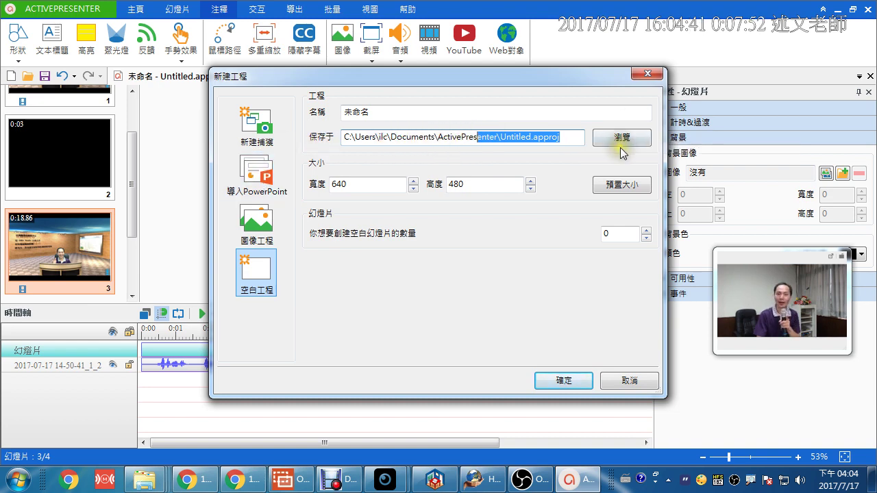
pyautogui.click(621, 185)
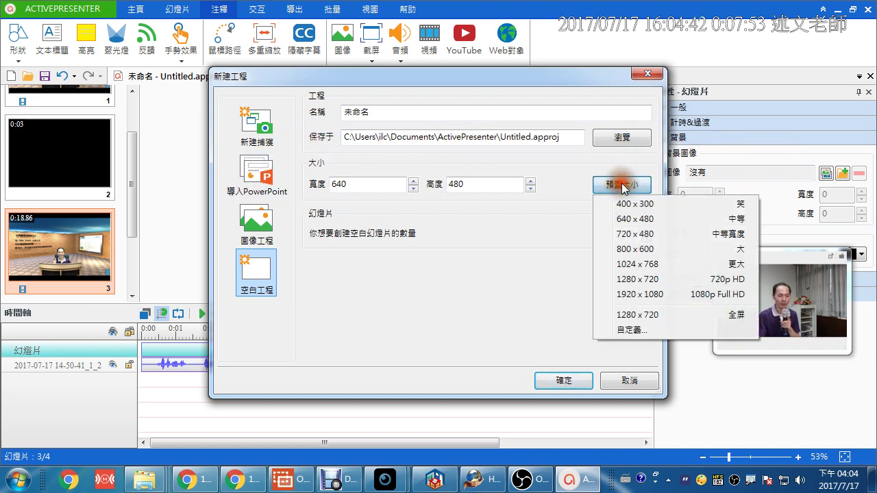
pyautogui.click(641, 238)
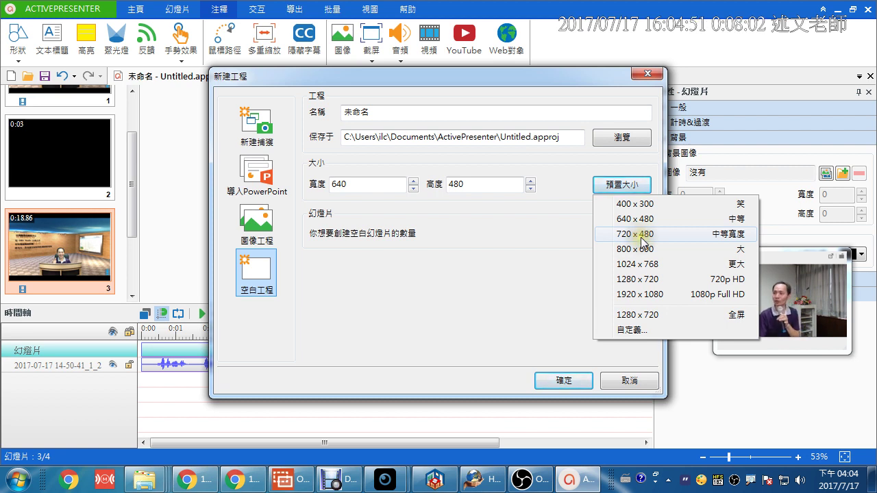
pyautogui.click(639, 234)
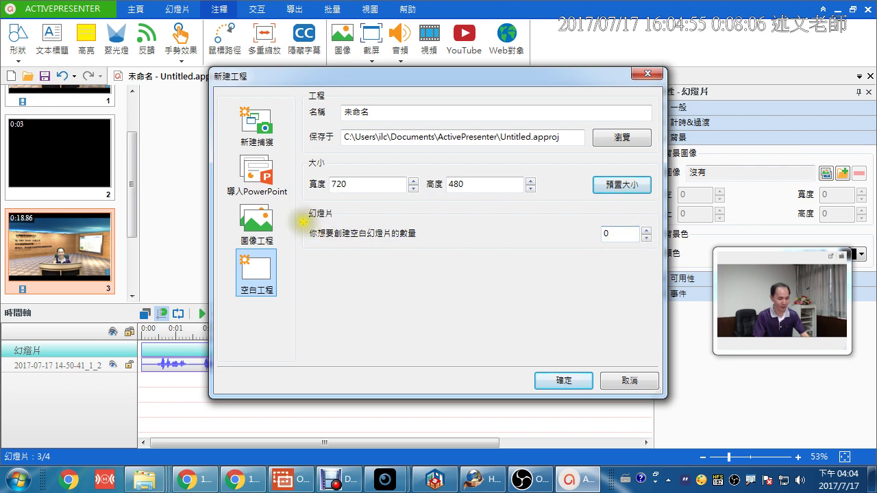
# - Decline overwriting the existing project file and create the new project as Untitled1.approj with 0 initial slides
pyautogui.moveTo(304, 222); pyautogui.dragTo(662, 254)
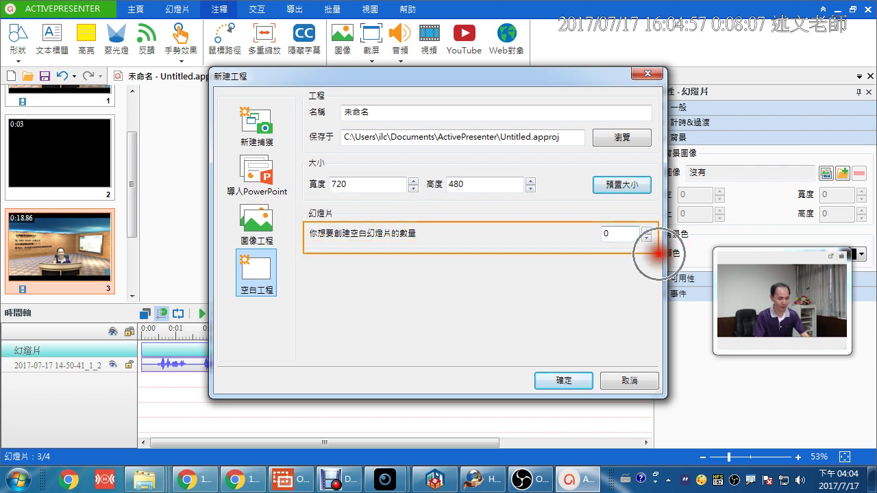
pyautogui.press('Escape')
pyautogui.click(579, 377)
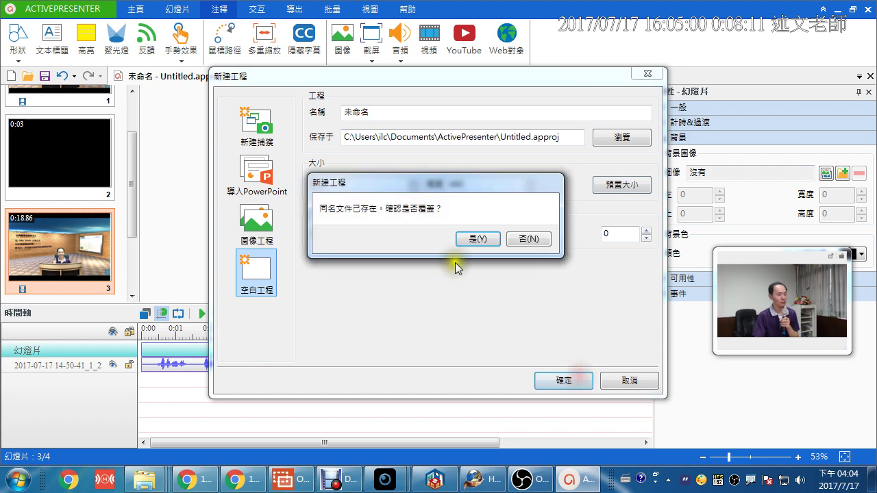
pyautogui.click(528, 238)
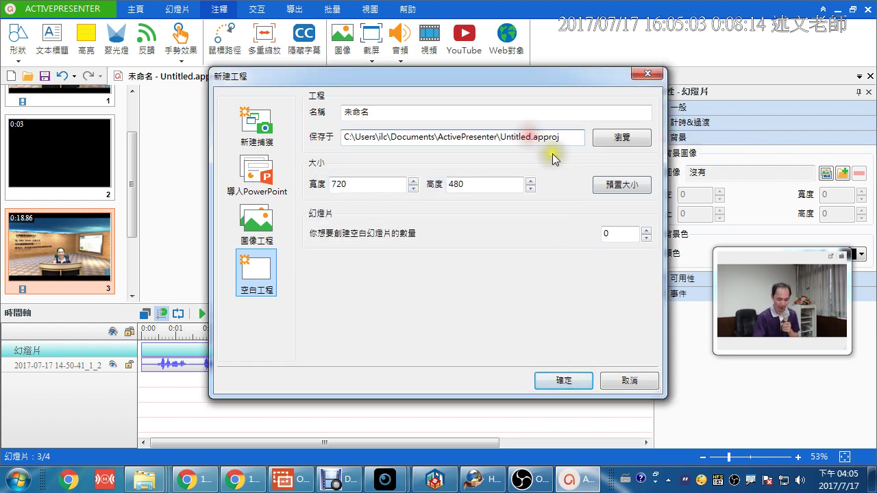
pyautogui.press('Return')
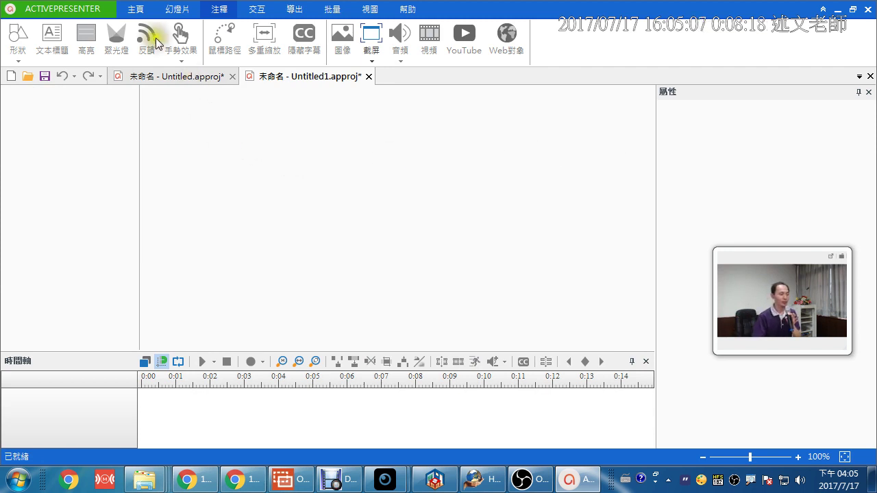
# - Add one empty slide to the new project and fit it to the editing area
pyautogui.click(176, 9)
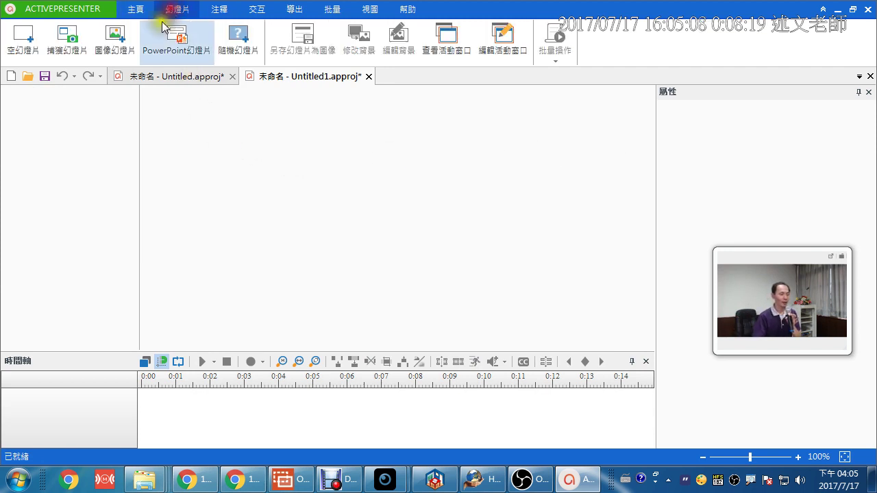
pyautogui.click(29, 41)
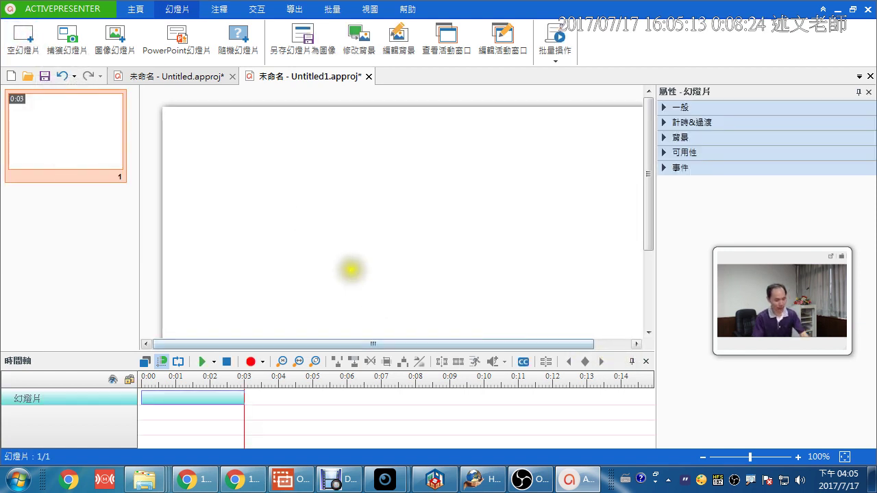
pyautogui.moveTo(357, 195); pyautogui.dragTo(661, 343)
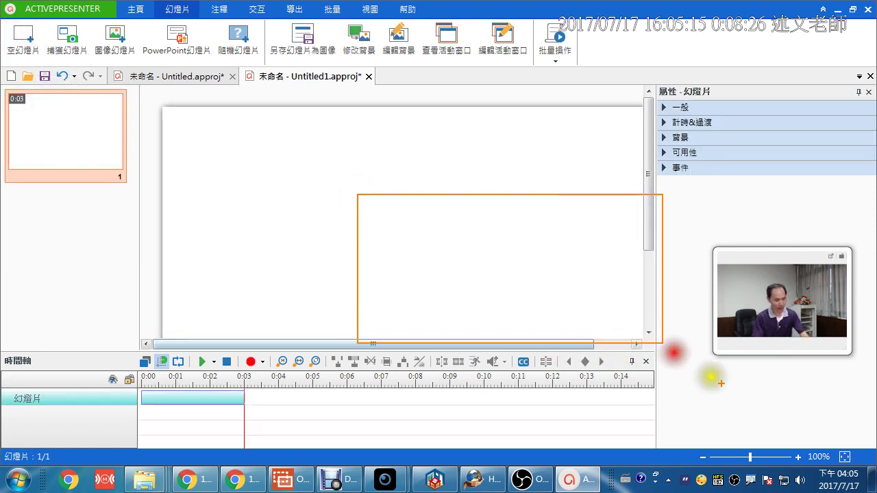
pyautogui.moveTo(847, 386)
pyautogui.mouseDown()
pyautogui.moveTo(846, 451)
pyautogui.moveTo(867, 426)
pyautogui.mouseUp()
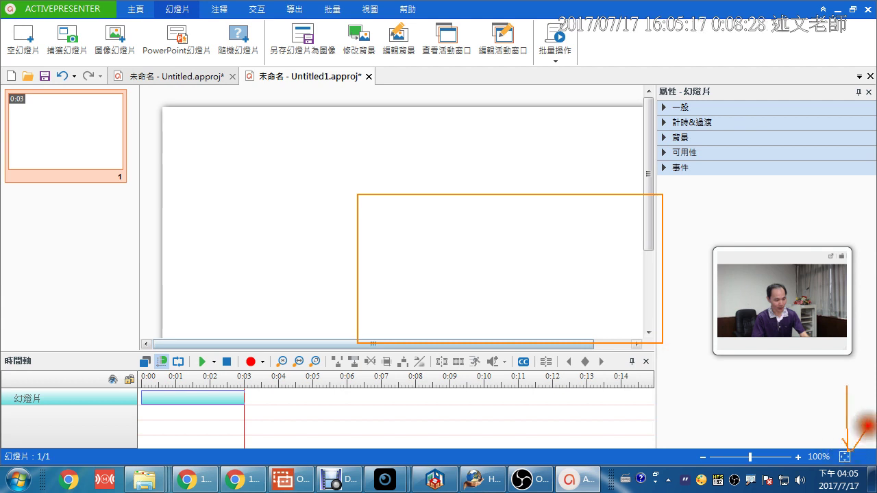
pyautogui.press('Escape')
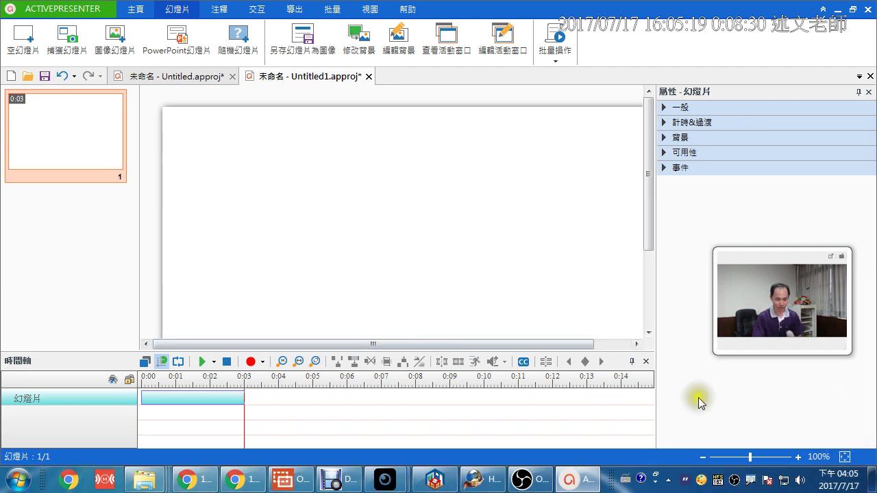
pyautogui.click(845, 458)
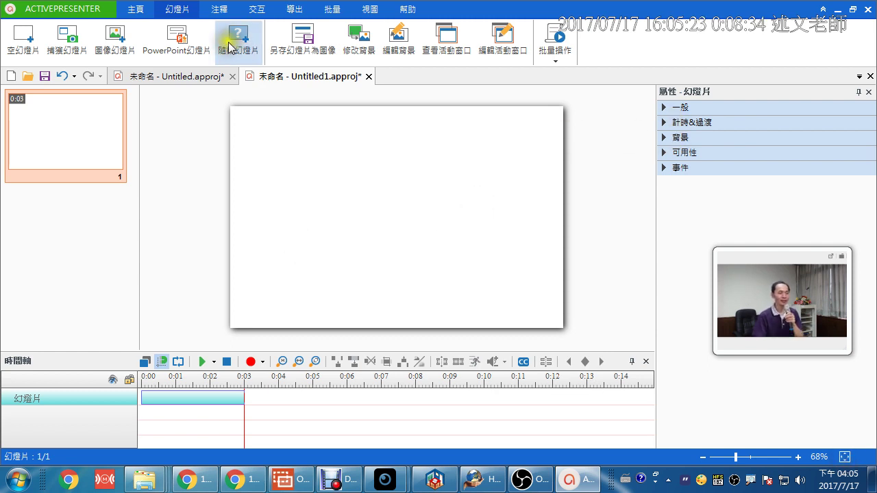
# - Begin inserting a video on the empty slide
pyautogui.click(212, 10)
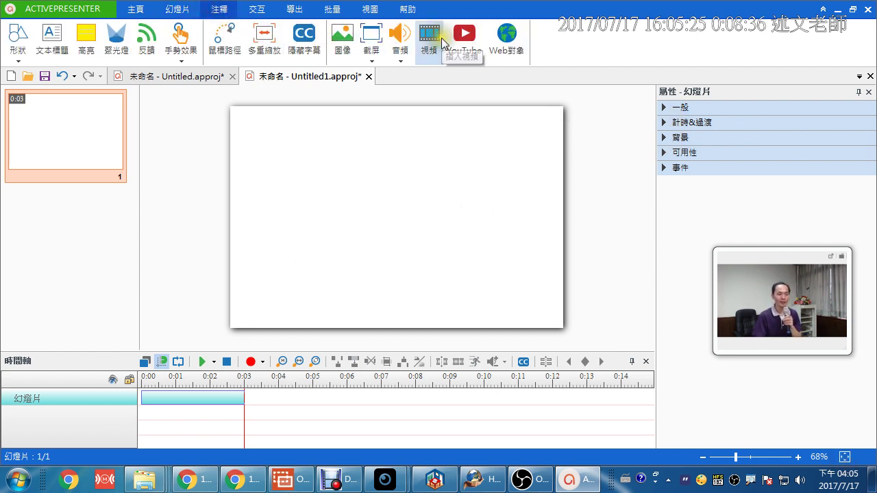